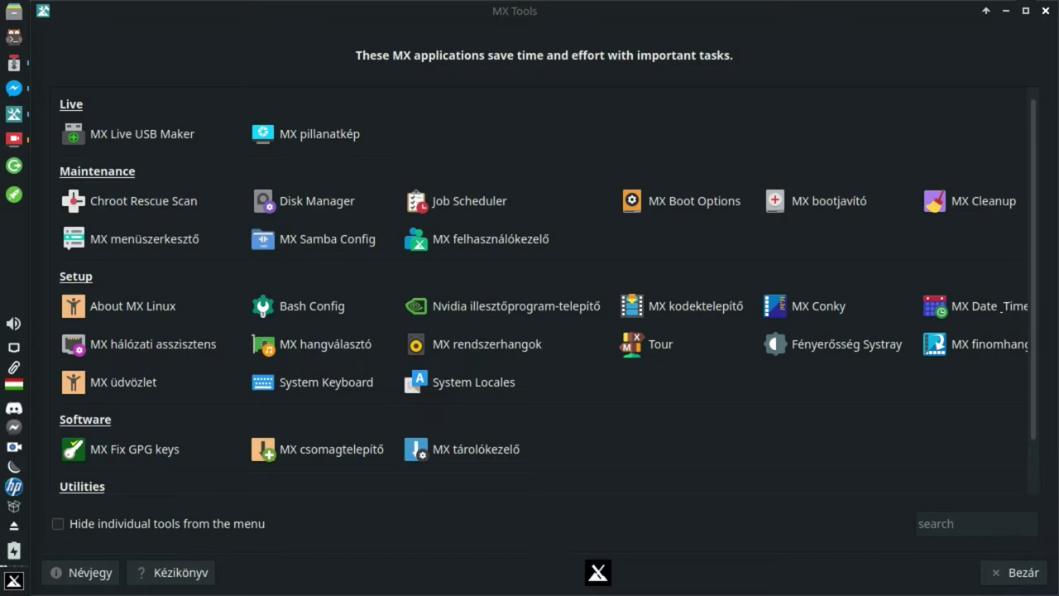
- Launch MX User Manager from MX Tools and authenticate with the administrator password
{"action": "left_click", "coordinate": [488, 239]}
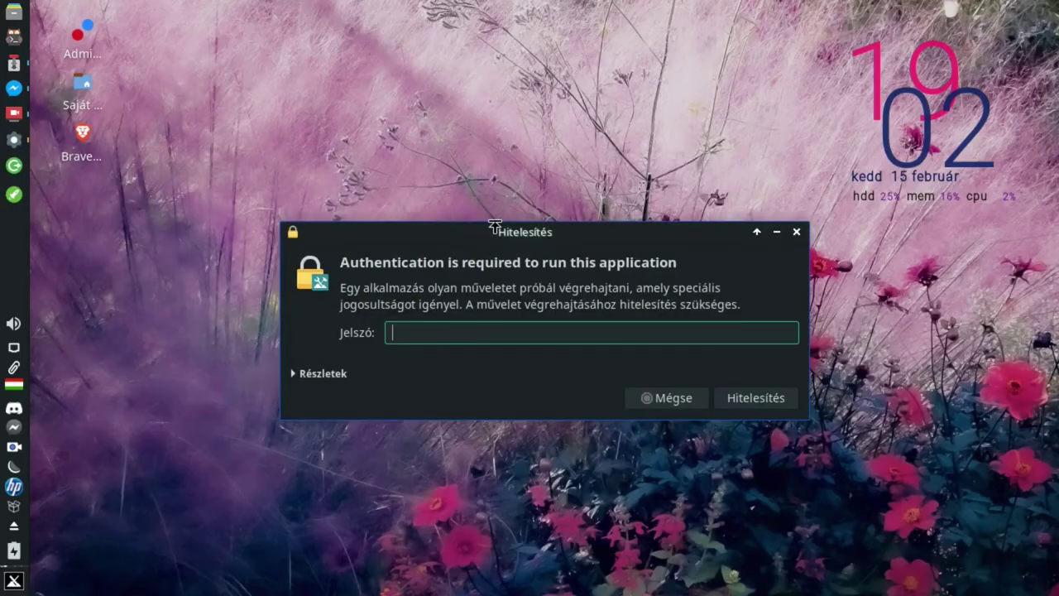
{"action": "type", "text": "*******"}
{"action": "key", "text": "Return"}
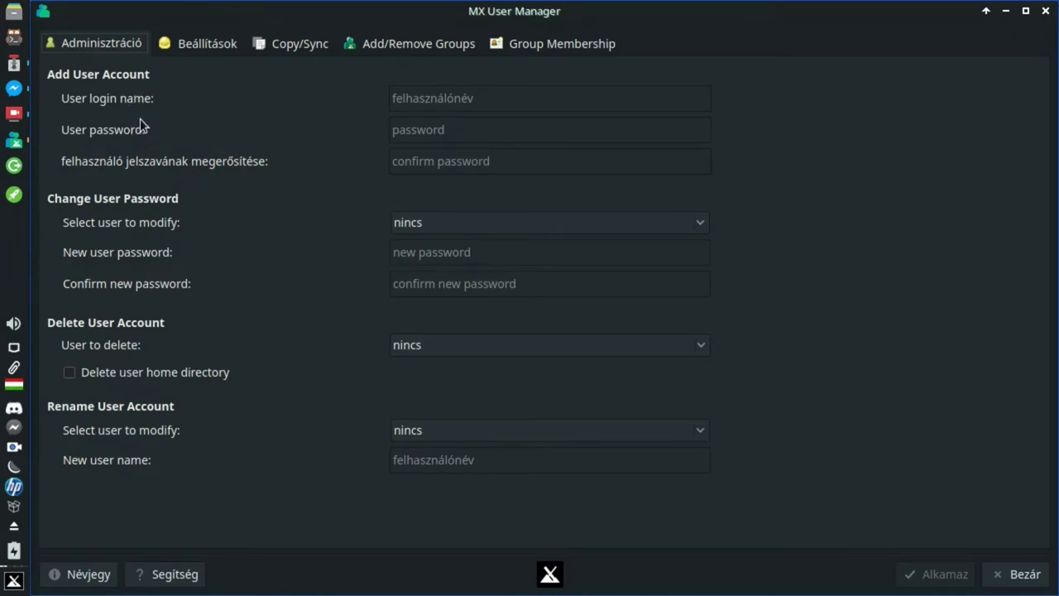
- Add user account 'teszt' with its password entered and confirmed, then acknowledge the success message
{"action": "left_click", "coordinate": [425, 98]}
{"action": "type", "text": "teszt"}
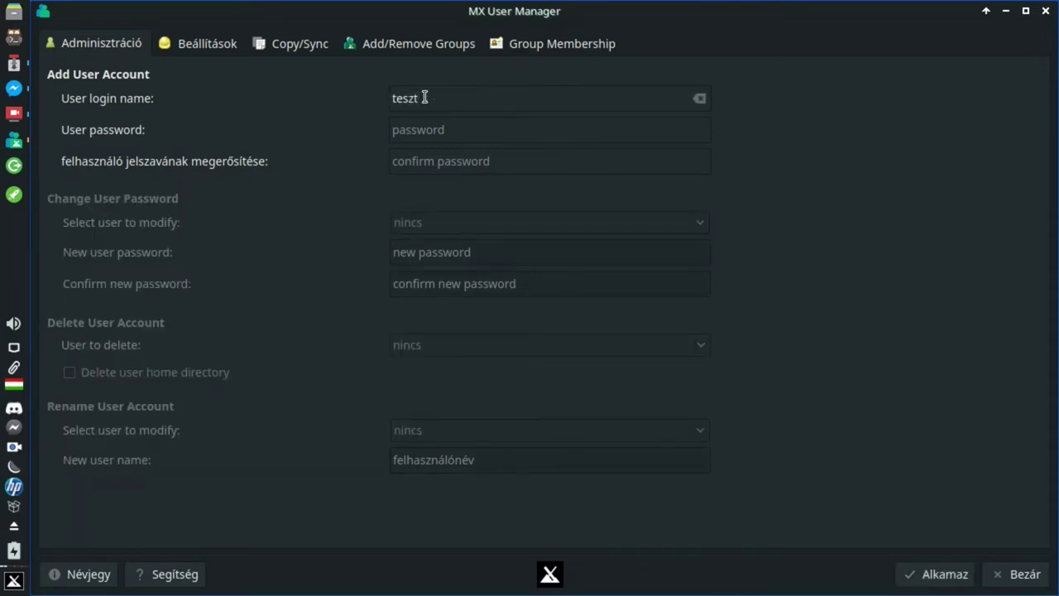
{"action": "left_click", "coordinate": [424, 130]}
{"action": "type", "text": "teszt"}
{"action": "left_click", "coordinate": [440, 161]}
{"action": "type", "text": "tesz"}
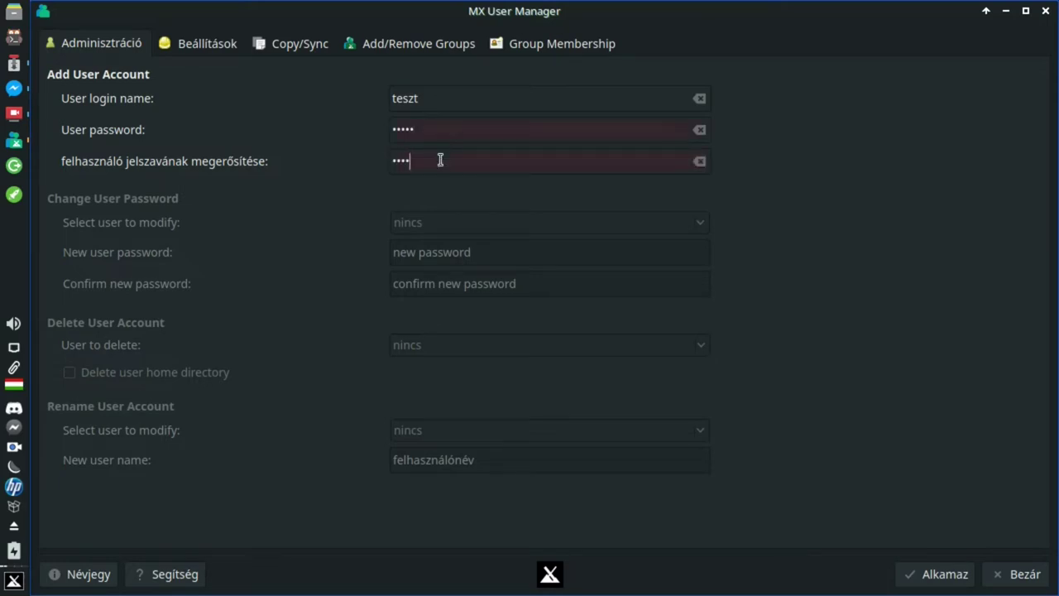
{"action": "type", "text": "t"}
{"action": "left_click", "coordinate": [921, 571]}
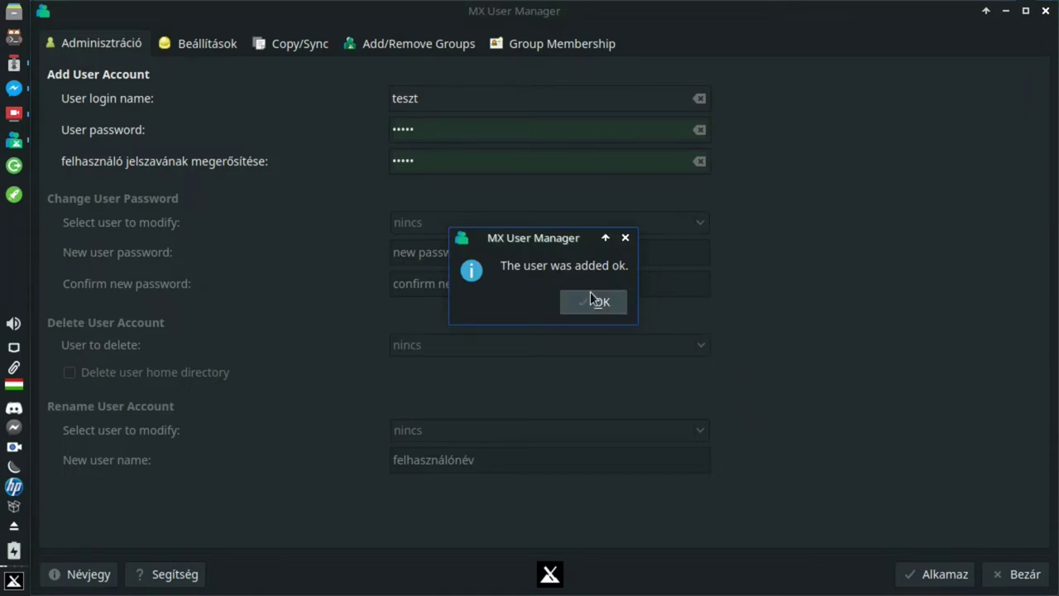
{"action": "left_click", "coordinate": [594, 301]}
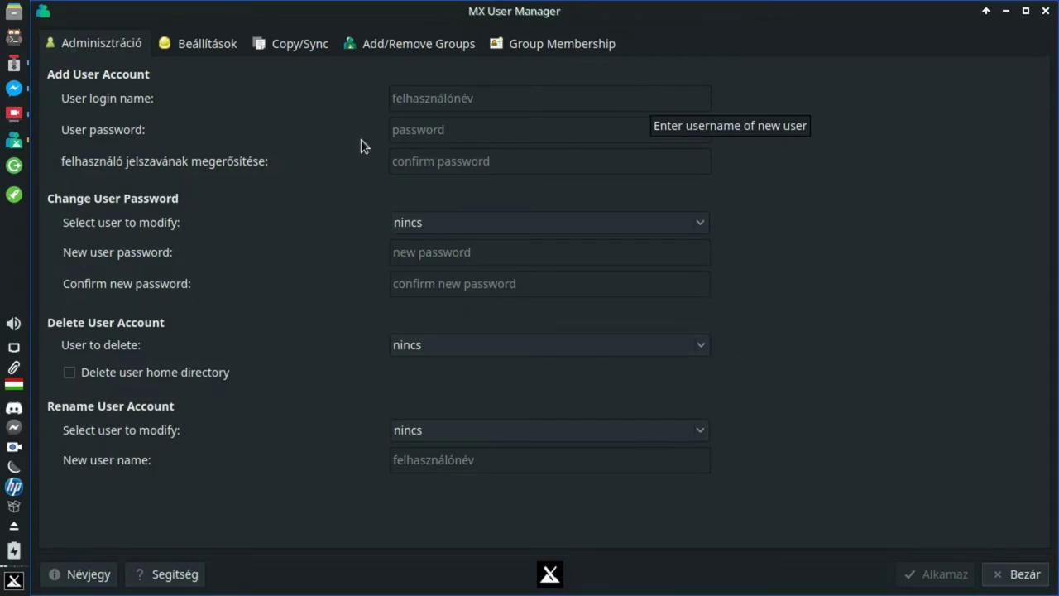
{"action": "left_click", "coordinate": [482, 224]}
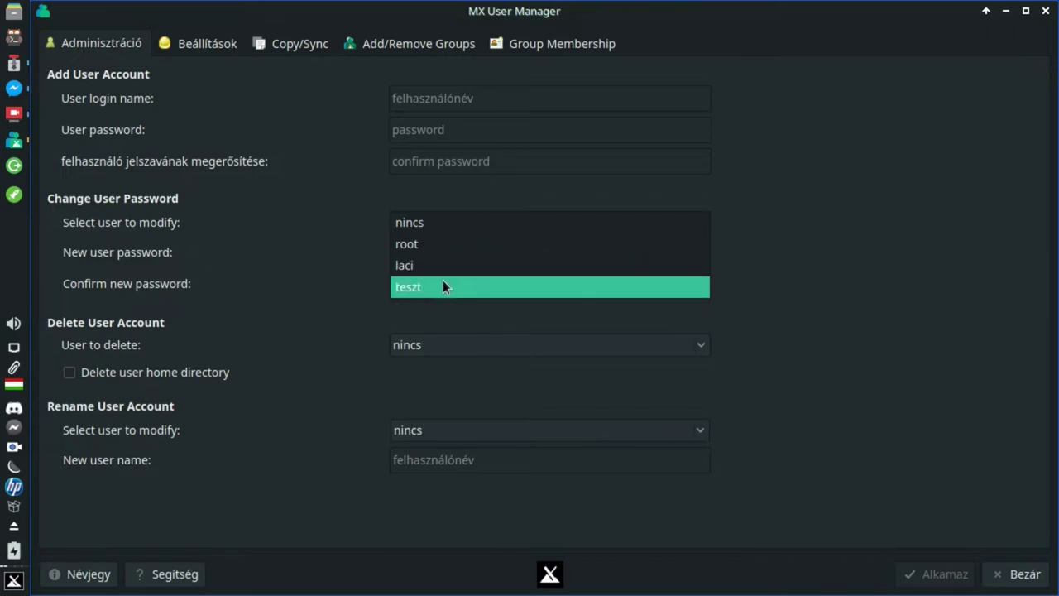
{"action": "left_click", "coordinate": [793, 262]}
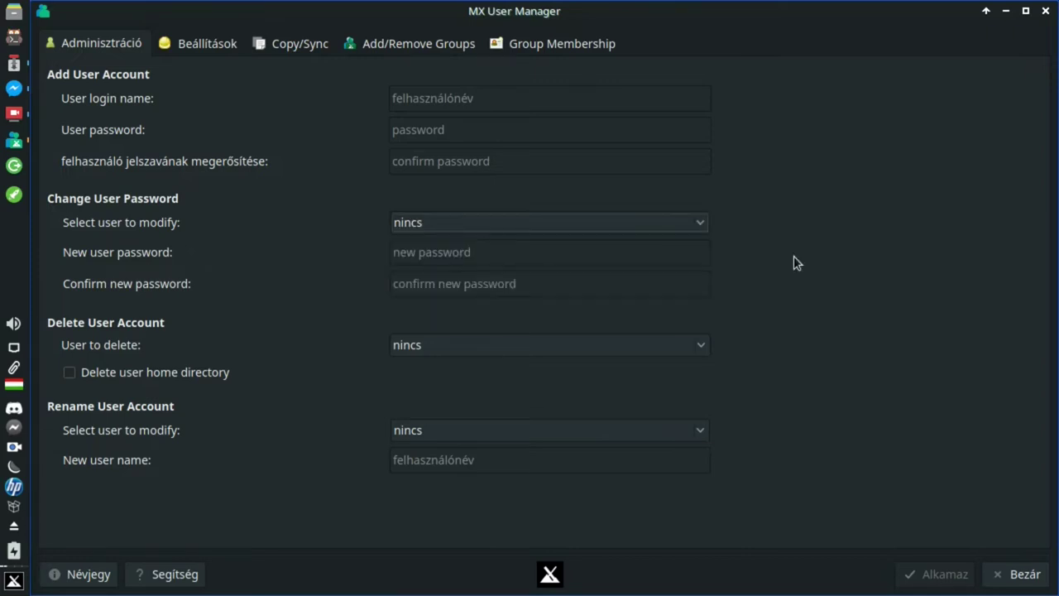
{"action": "left_click", "coordinate": [495, 220]}
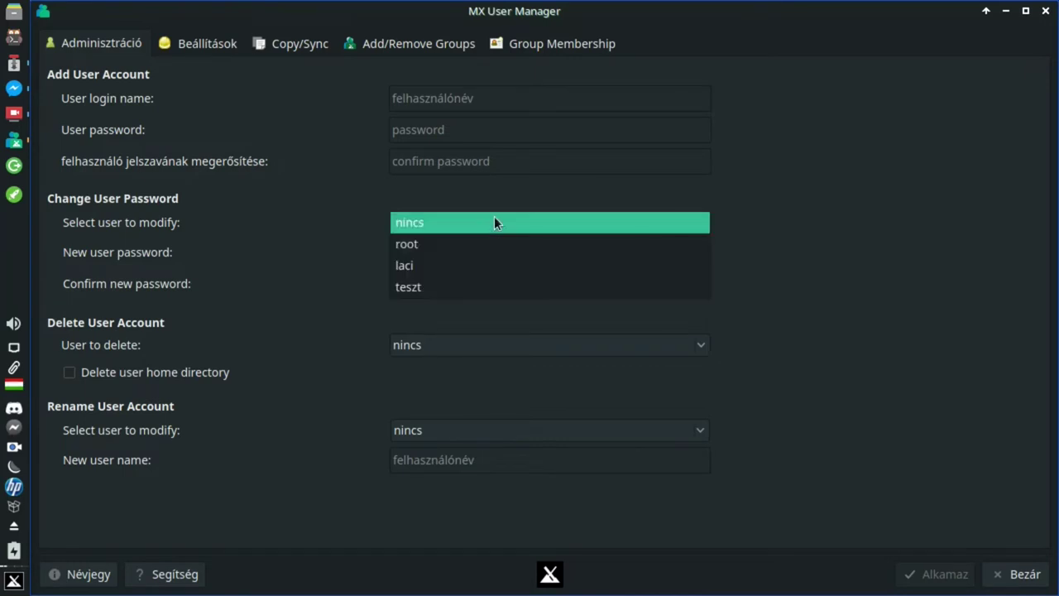
{"action": "left_click", "coordinate": [494, 287]}
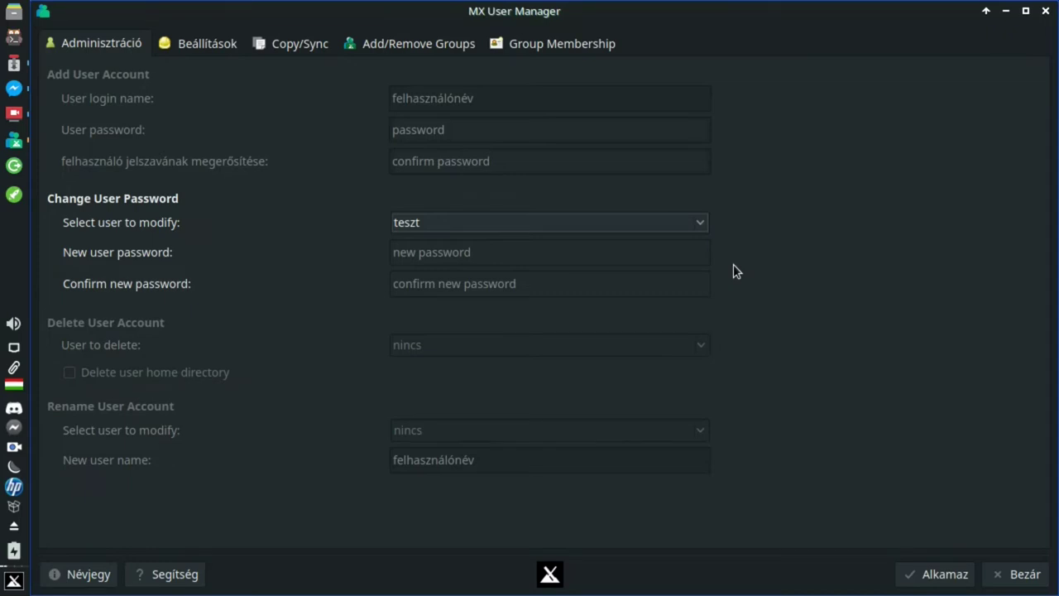
{"action": "left_click", "coordinate": [432, 343]}
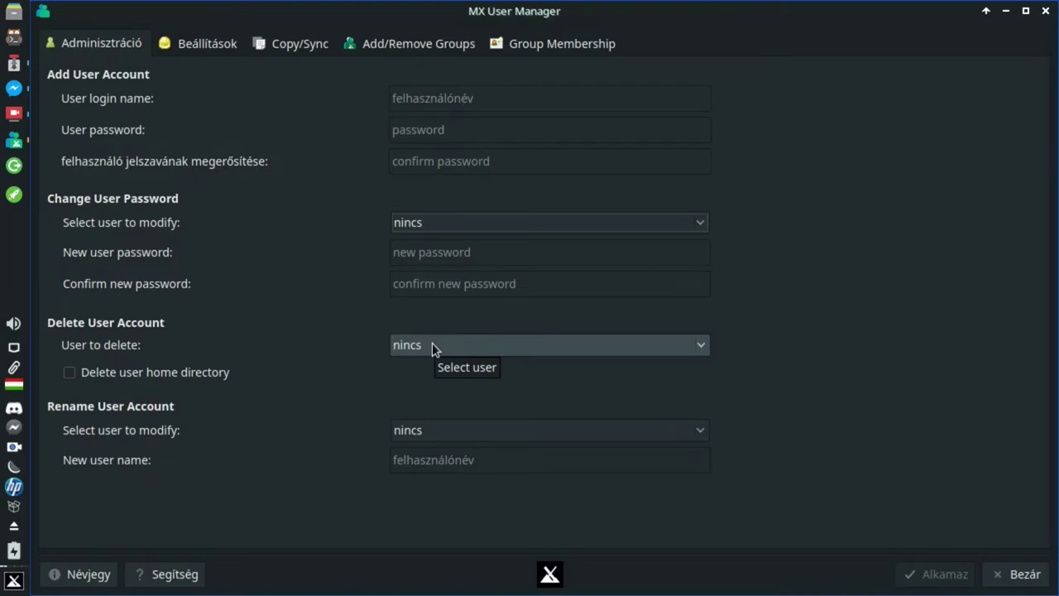
{"action": "left_click", "coordinate": [432, 345]}
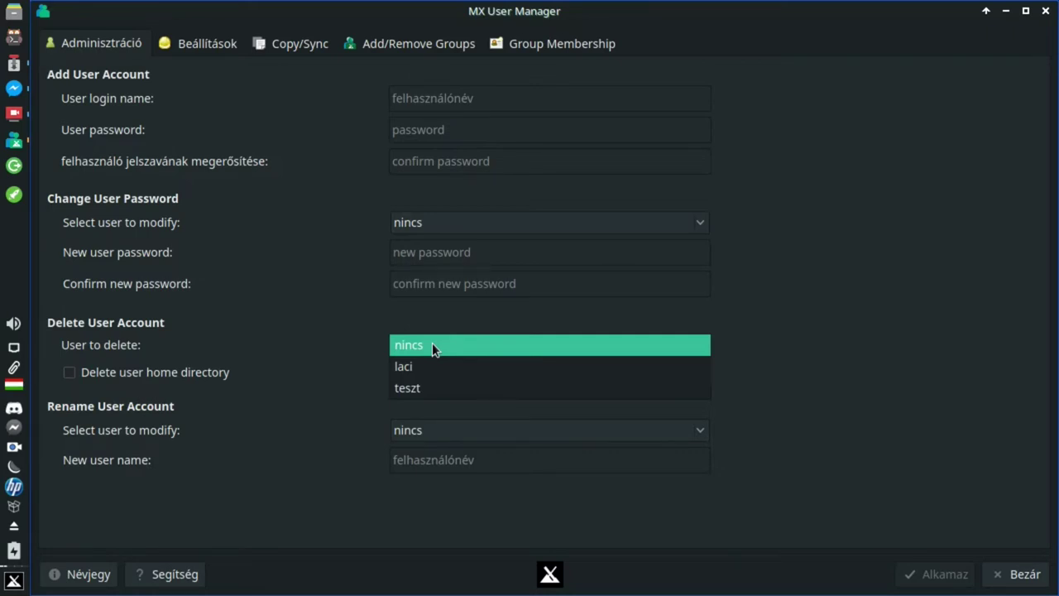
{"action": "left_click", "coordinate": [741, 346]}
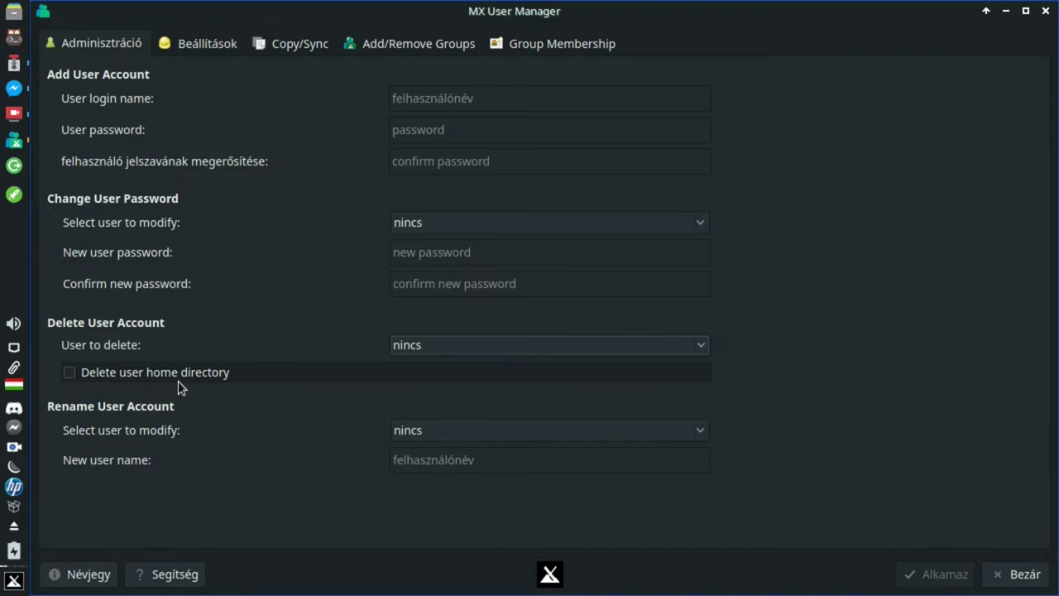
{"action": "left_click", "coordinate": [500, 430]}
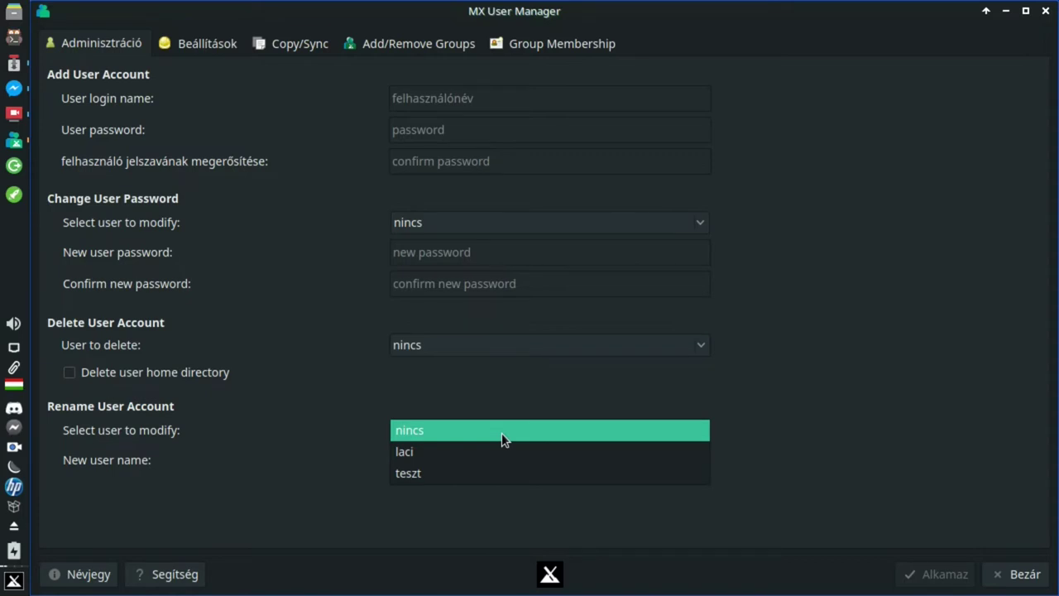
{"action": "left_click", "coordinate": [906, 396]}
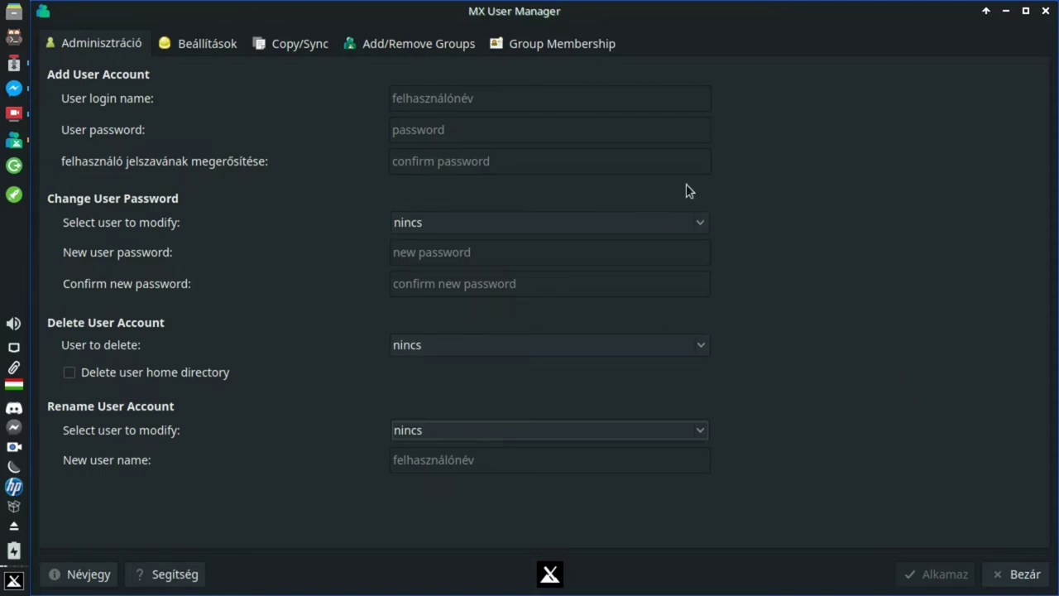
{"action": "left_click", "coordinate": [574, 218]}
{"action": "left_click", "coordinate": [557, 231]}
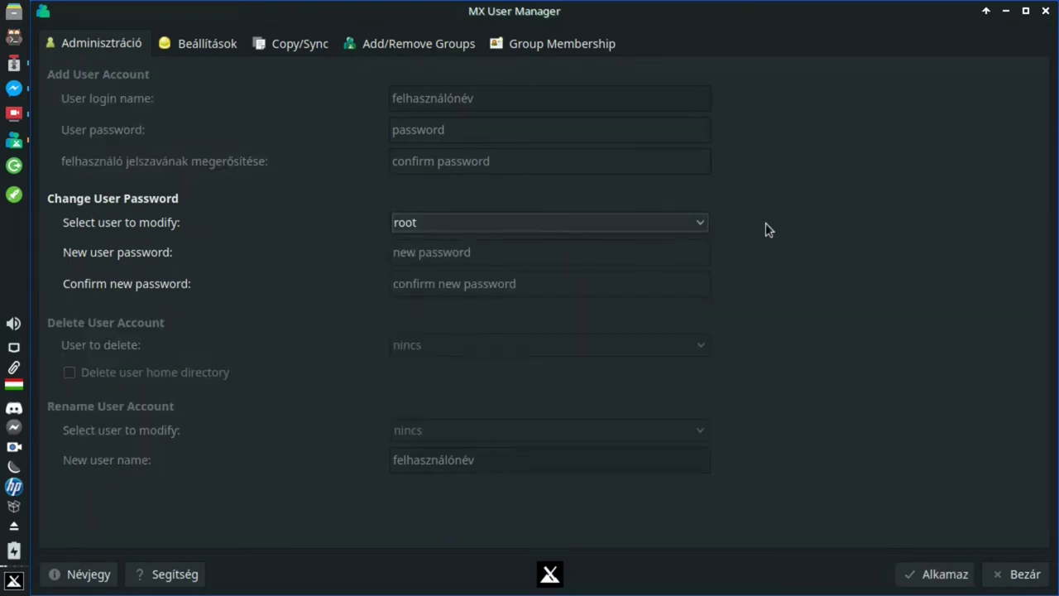
{"action": "left_click", "coordinate": [586, 219]}
{"action": "left_click", "coordinate": [588, 204]}
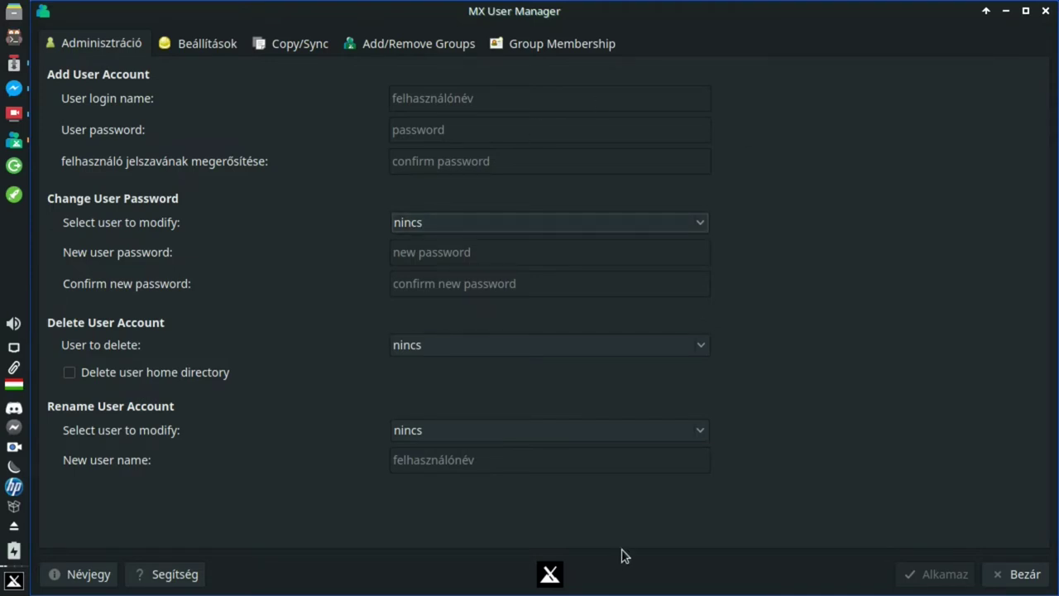
- Switch to the Beállítások settings page with Ctrl+Tab
{"action": "key", "text": "ctrl+Tab"}
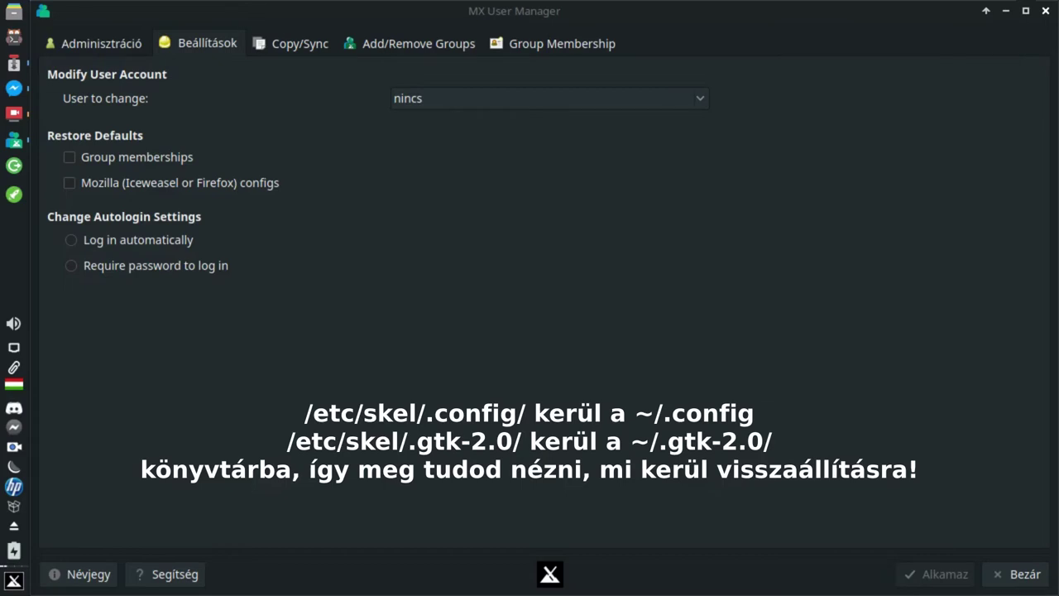
- Select teszt as the user to change on the Beállítások page
{"action": "left_click", "coordinate": [603, 95]}
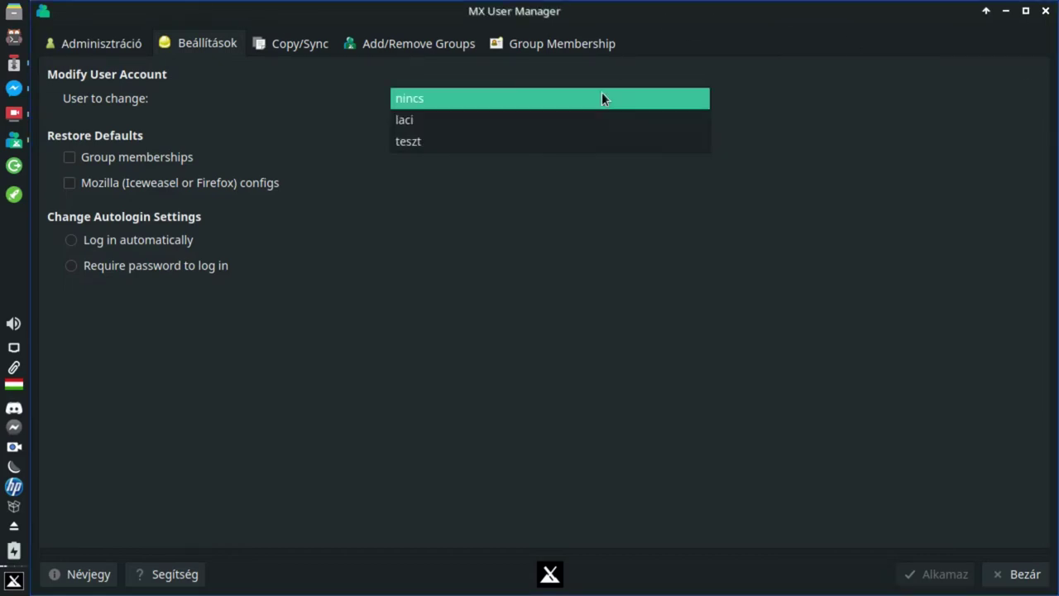
{"action": "left_click", "coordinate": [583, 140]}
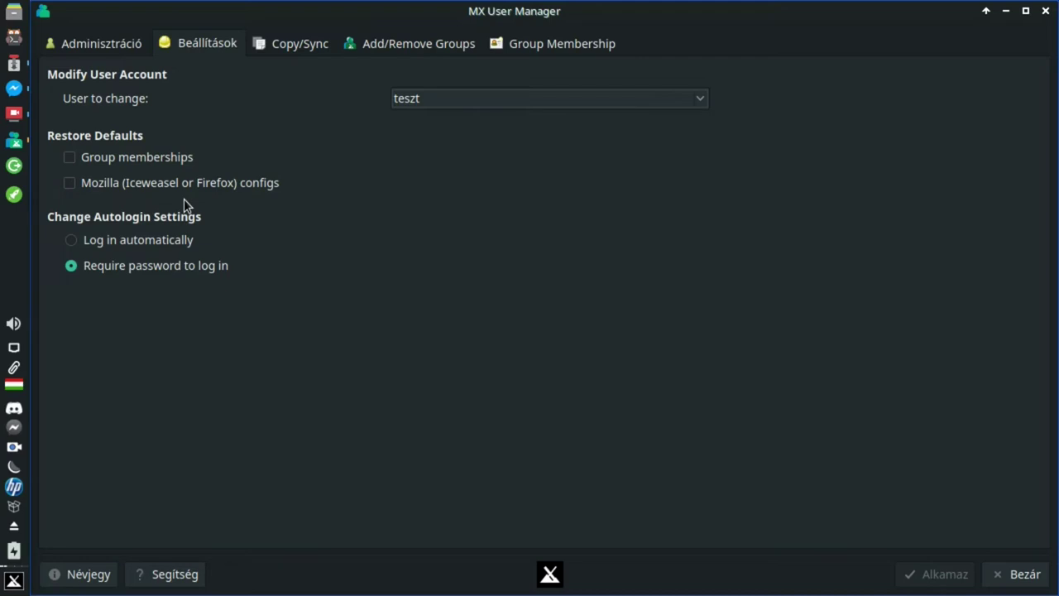
- Go to the Copy/Sync page for copying between user desktops
{"action": "left_click", "coordinate": [300, 44]}
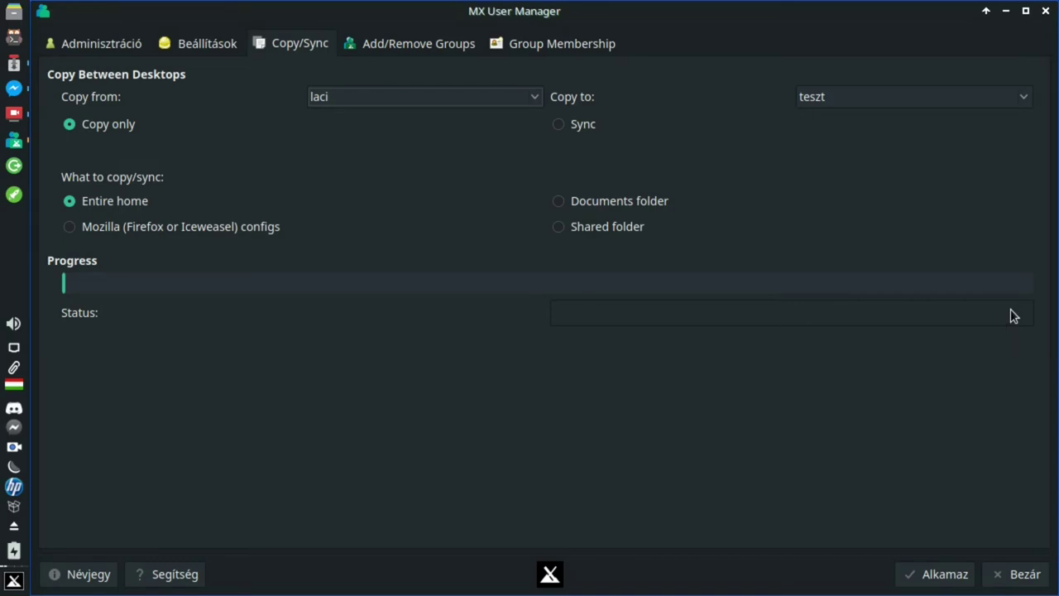
- Move on to the Add/Remove Groups page
{"action": "left_click", "coordinate": [400, 44]}
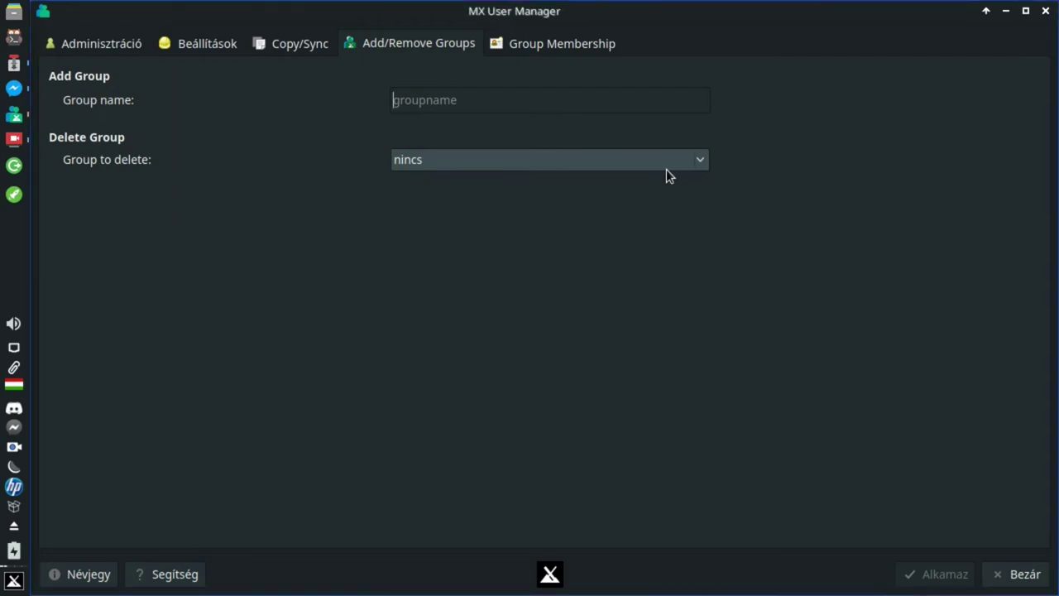
- Browse the 'Group to delete' list and close it, leaving nincs selected
{"action": "left_click", "coordinate": [668, 169]}
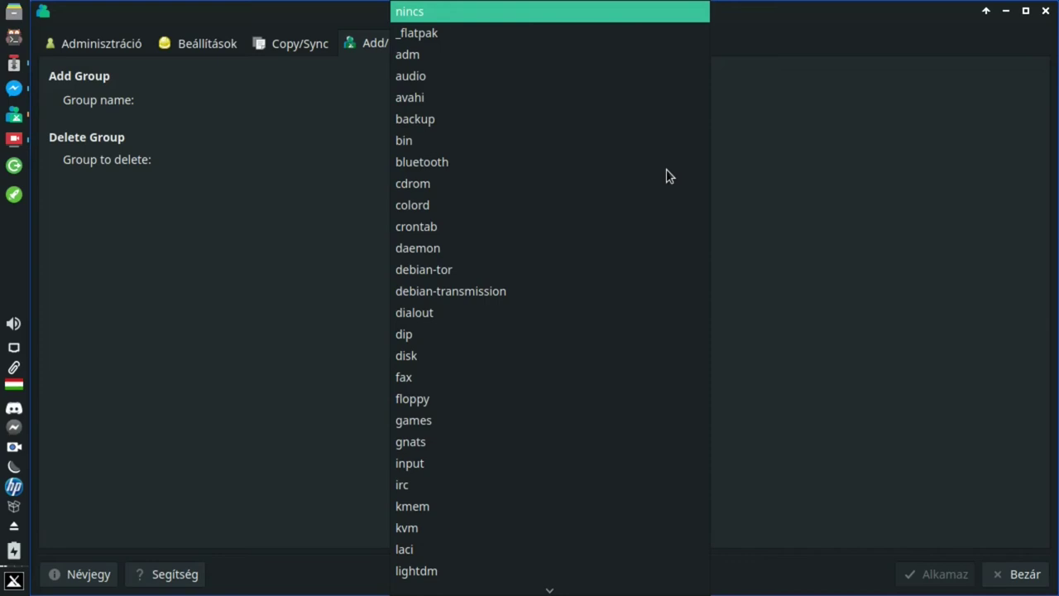
{"action": "scroll", "coordinate": [672, 159], "scroll_direction": "down", "scroll_amount": 14}
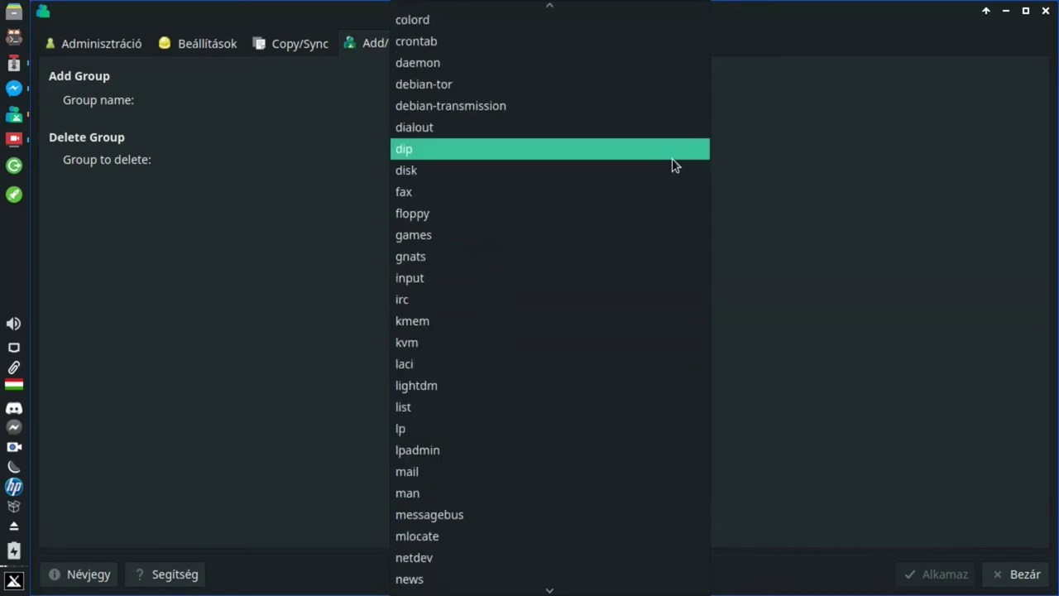
{"action": "scroll", "coordinate": [672, 157], "scroll_direction": "down", "scroll_amount": 4}
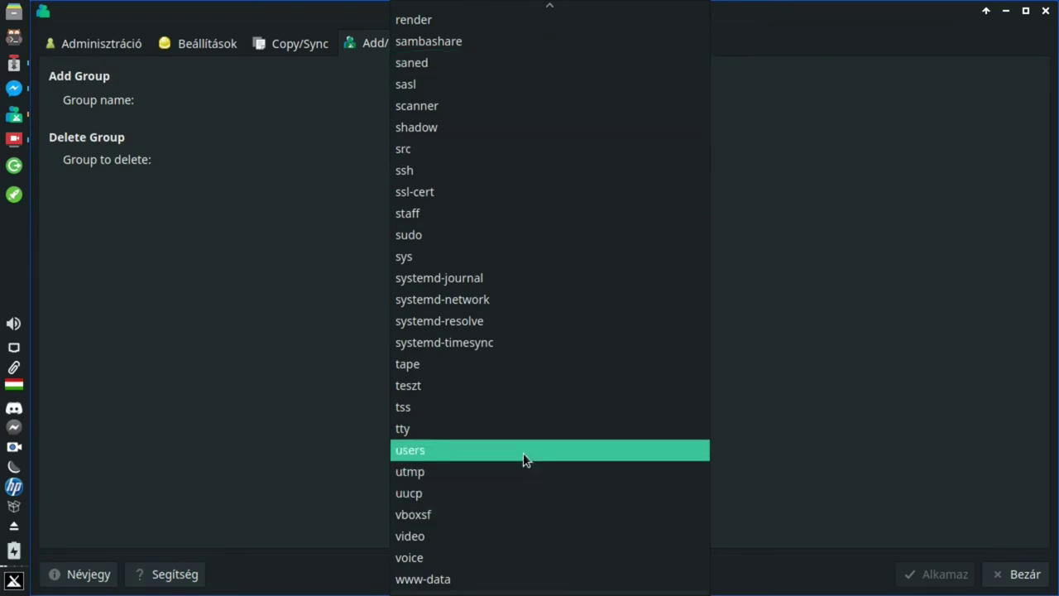
{"action": "scroll", "coordinate": [523, 453], "scroll_direction": "up", "scroll_amount": 5}
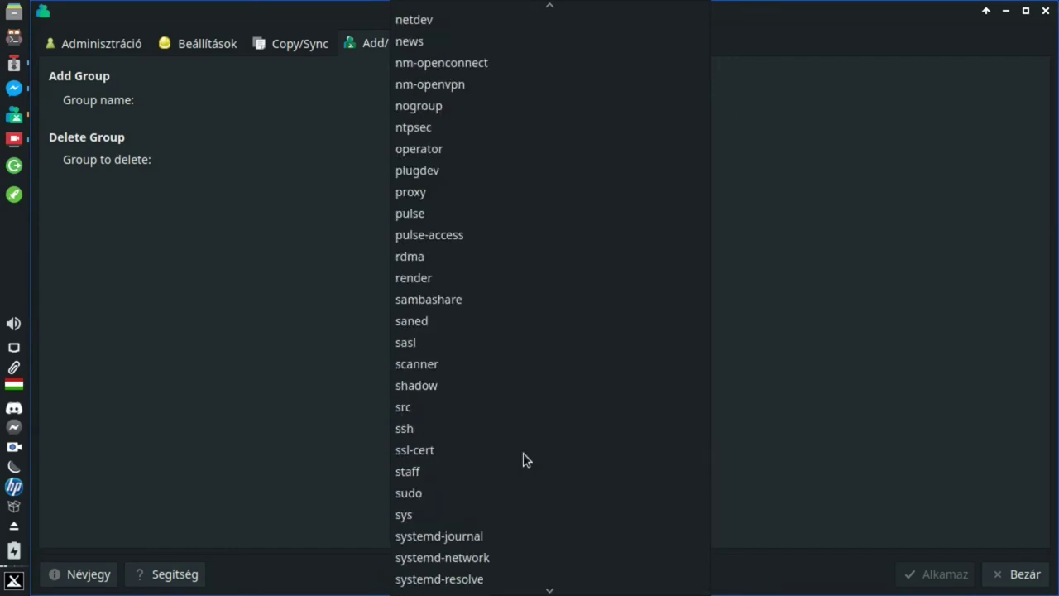
{"action": "scroll", "coordinate": [523, 460], "scroll_direction": "up", "scroll_amount": 1}
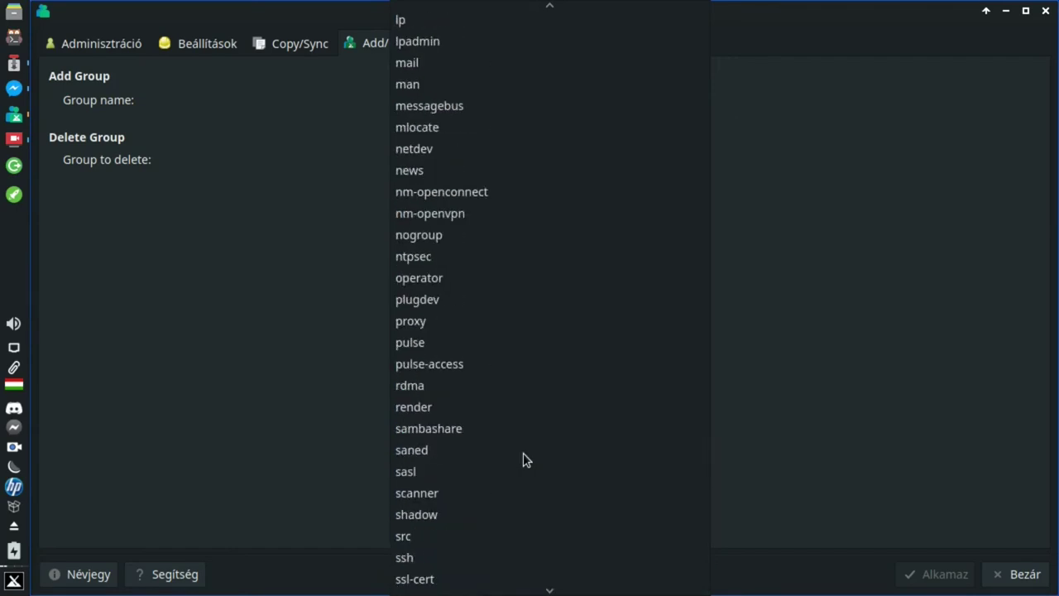
{"action": "scroll", "coordinate": [523, 453], "scroll_direction": "up", "scroll_amount": 3}
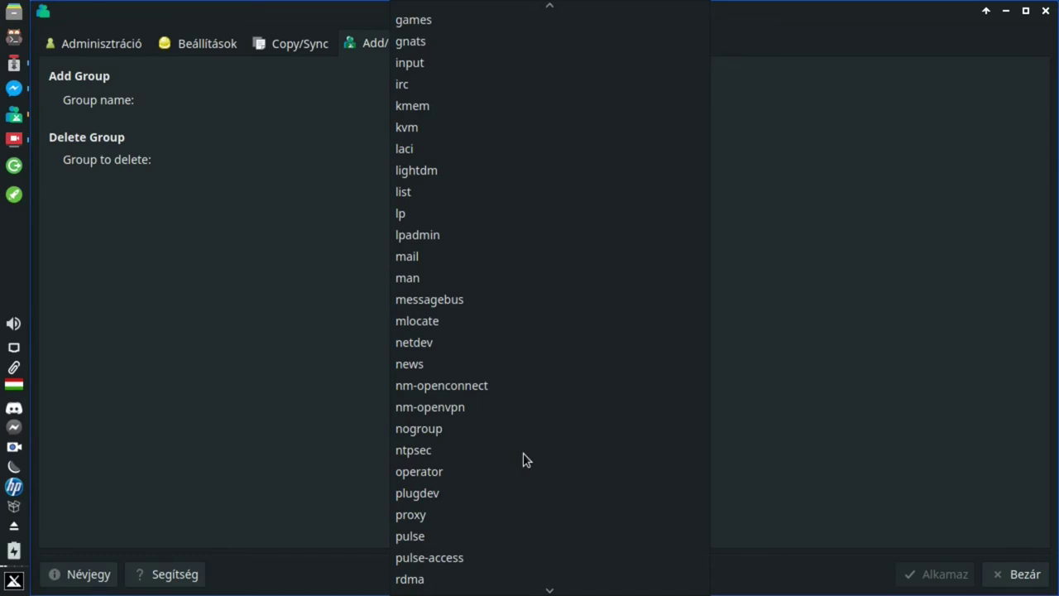
{"action": "left_click", "coordinate": [809, 271]}
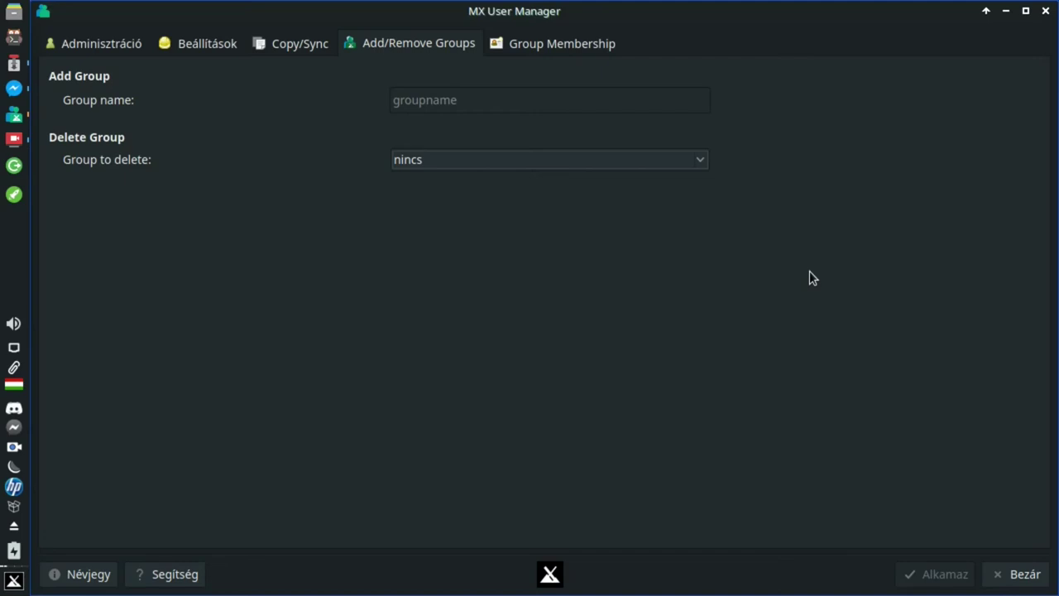
- Switch to the Group Membership page
{"action": "left_click", "coordinate": [525, 45]}
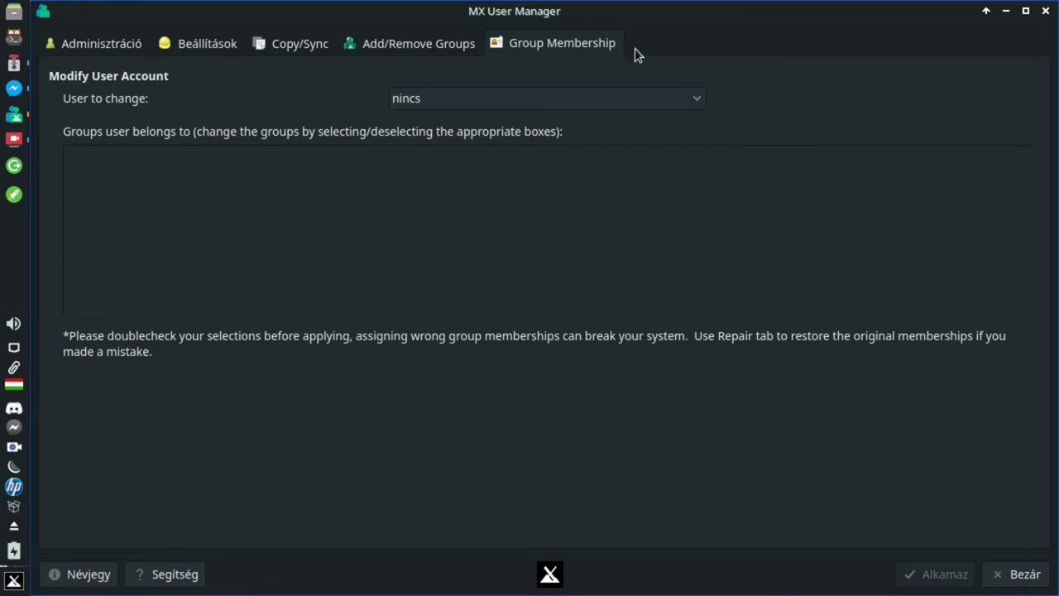
- Choose laci as the user whose group memberships to review
{"action": "left_click", "coordinate": [630, 98]}
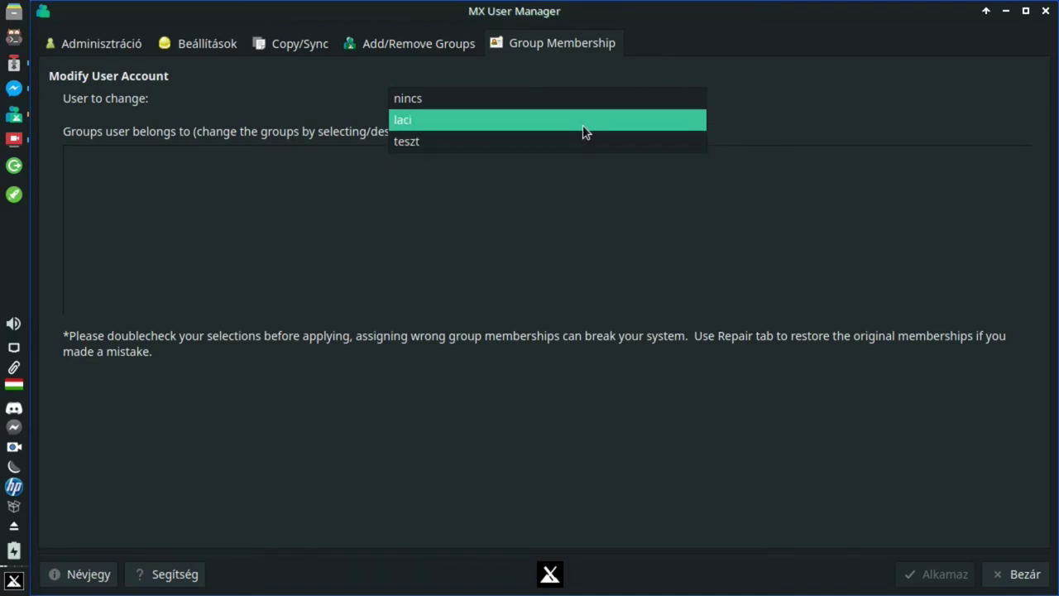
{"action": "left_click", "coordinate": [583, 125]}
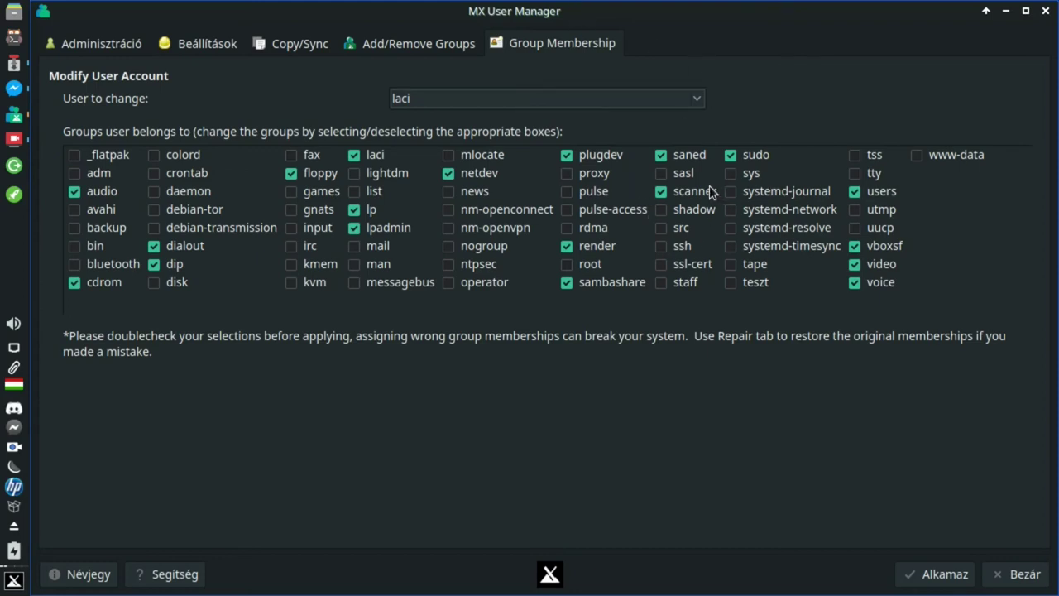
- Uncheck floppy in laci's group membership list
{"action": "left_click", "coordinate": [291, 174]}
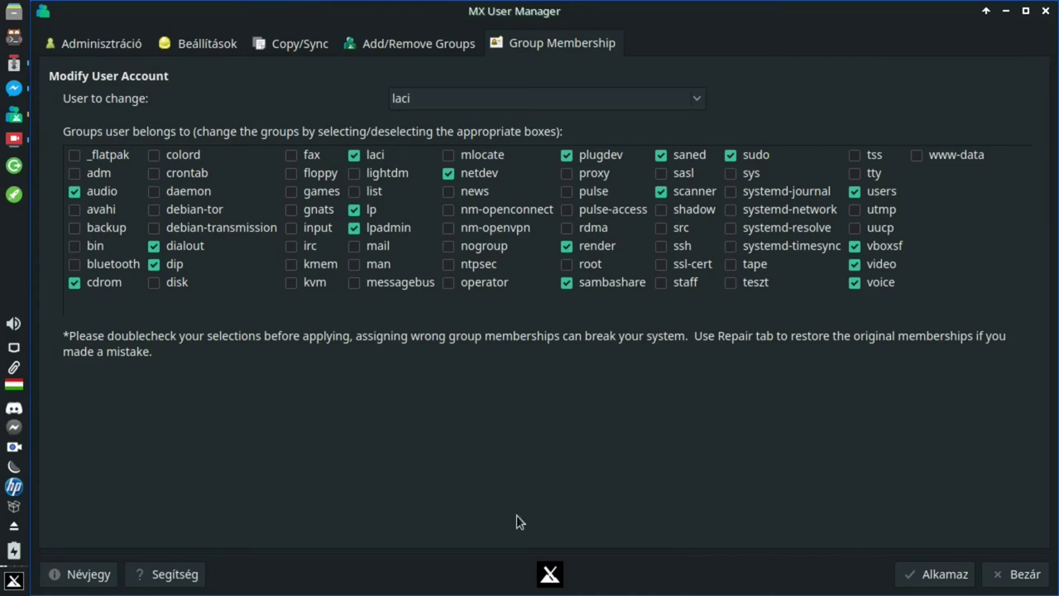
- Apply and confirm laci's membership change, then select teszt to view groups sudo, floppy, audio, cdrom, video, teszt
{"action": "left_click", "coordinate": [927, 574]}
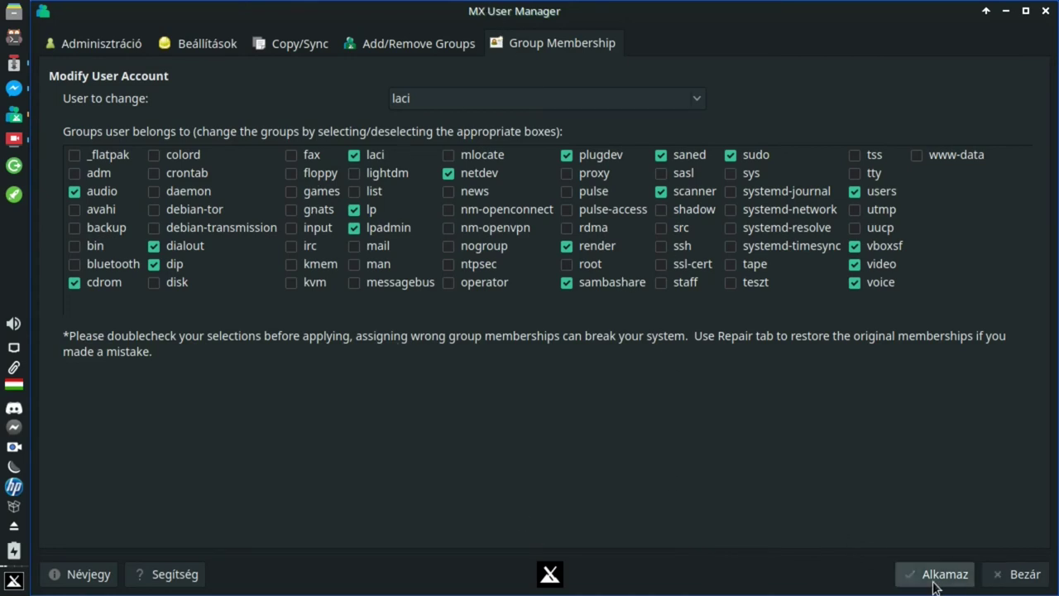
{"action": "left_click", "coordinate": [619, 302]}
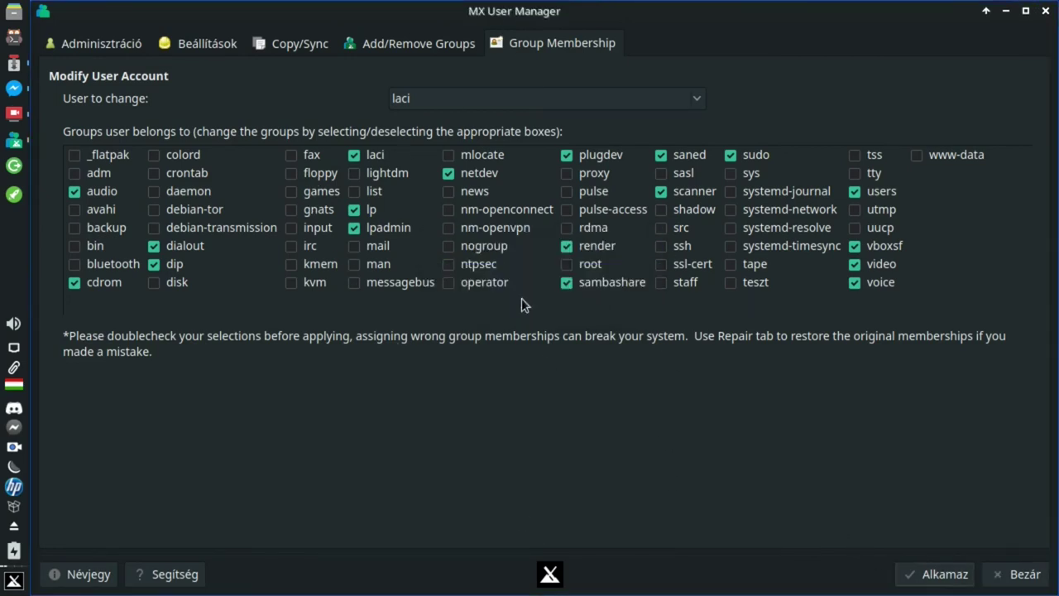
{"action": "left_click", "coordinate": [468, 98]}
{"action": "left_click", "coordinate": [461, 118]}
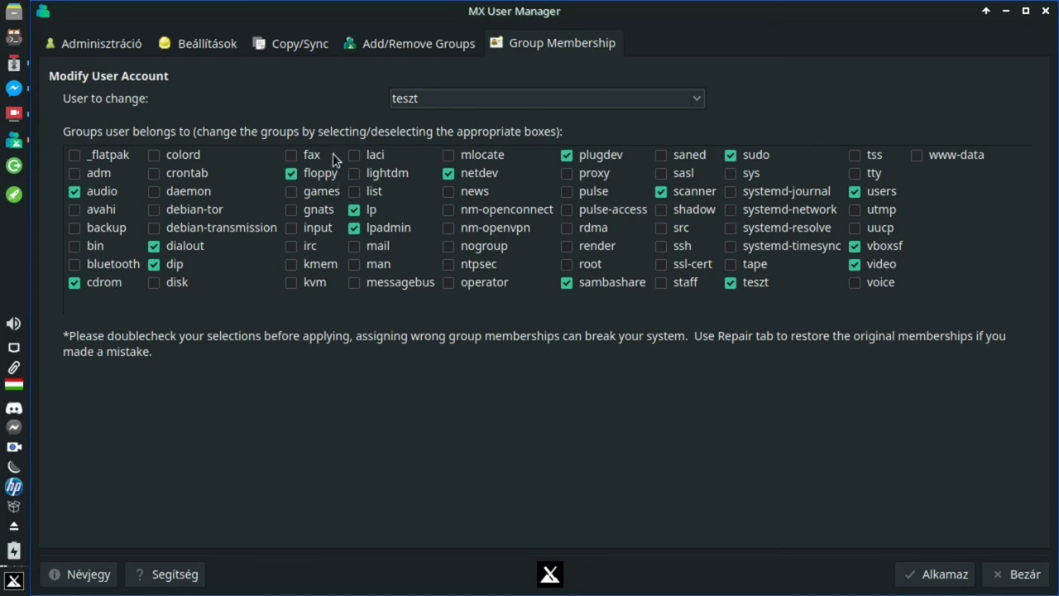
- Uncheck floppy for teszt, leaving sudo, audio, cdrom, video and users checked
{"action": "left_click", "coordinate": [291, 173]}
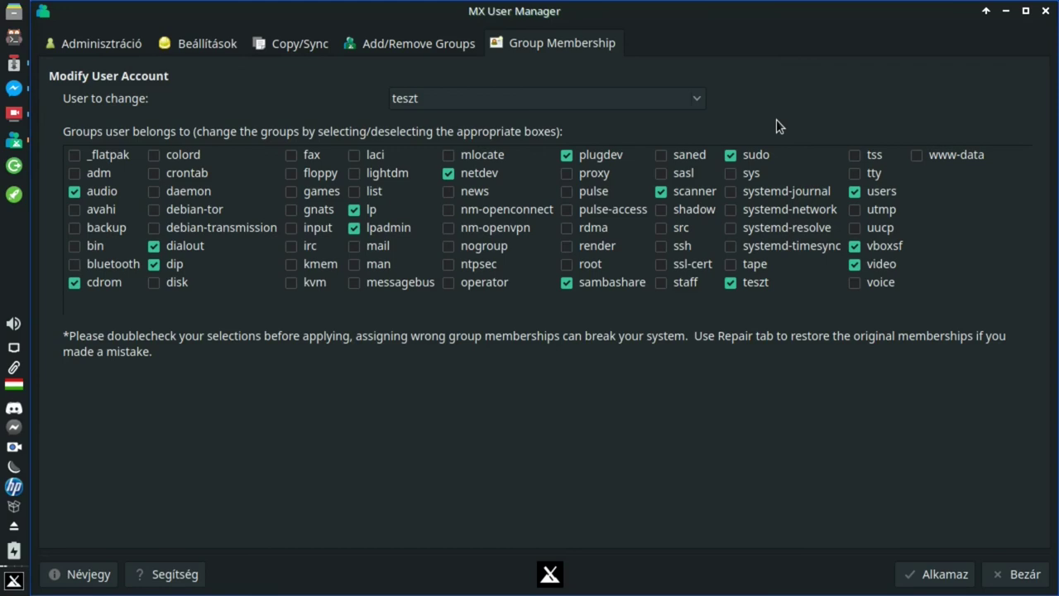
- Change the 'User to change' combo box from teszt back to nincs
{"action": "key", "text": "Up"}
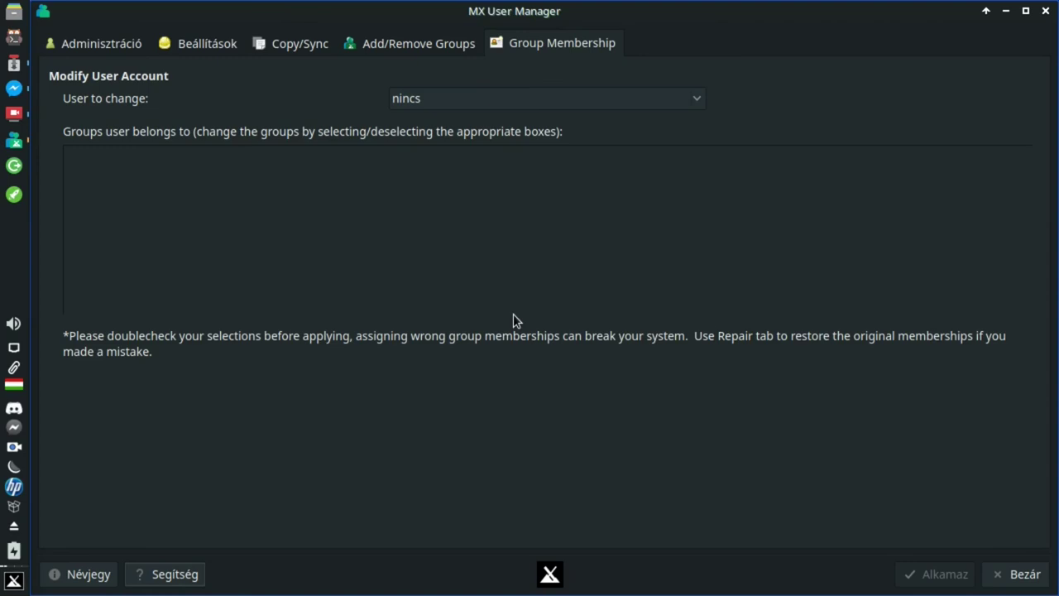
{"action": "left_click", "coordinate": [208, 40]}
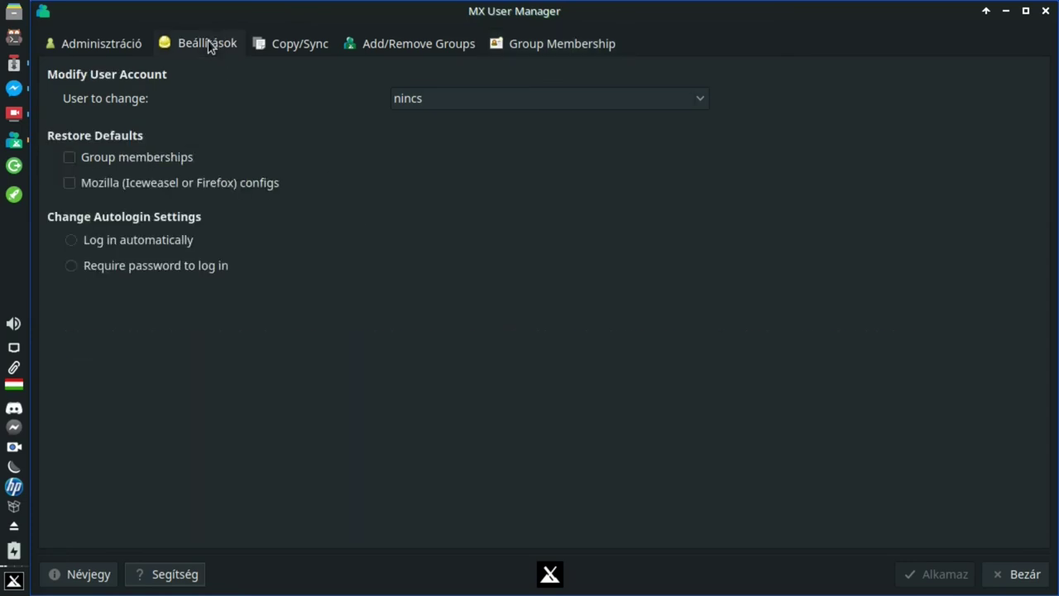
{"action": "left_click", "coordinate": [567, 41]}
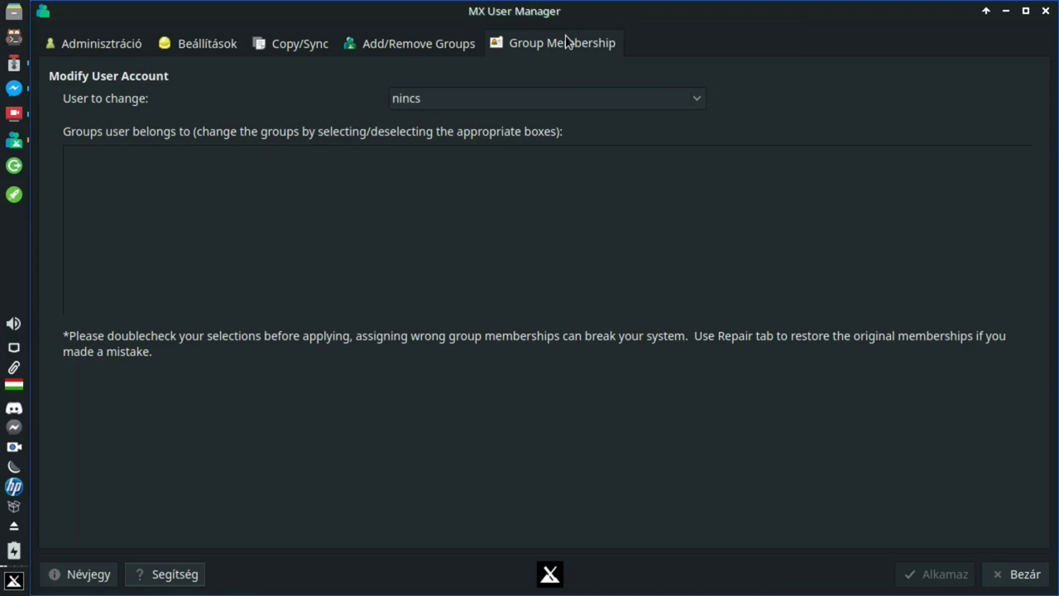
{"action": "left_click", "coordinate": [157, 579]}
{"action": "scroll", "coordinate": [422, 394], "scroll_direction": "down", "scroll_amount": 4}
{"action": "scroll", "coordinate": [422, 394], "scroll_direction": "down", "scroll_amount": 8}
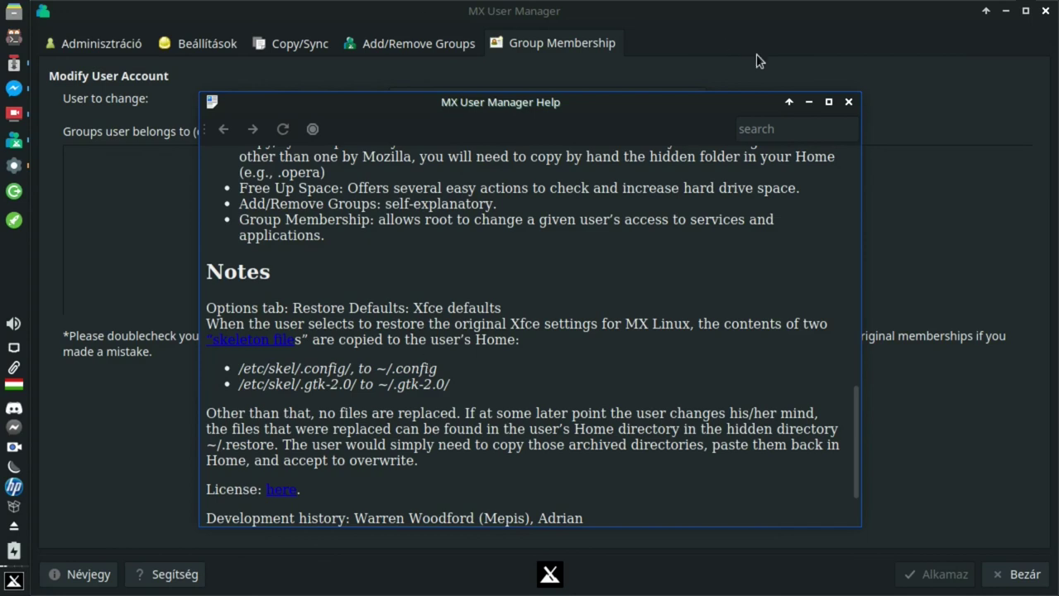
{"action": "left_click", "coordinate": [848, 101]}
- Select user laci to review laci's groups, then close MX User Manager back to MX Tools
{"action": "left_click", "coordinate": [488, 98]}
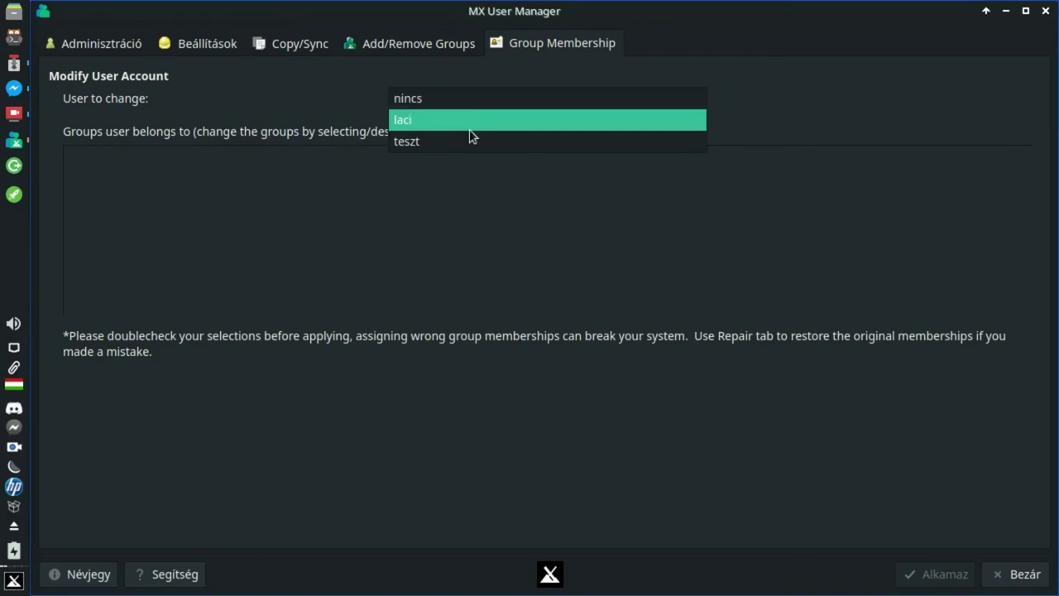
{"action": "left_click", "coordinate": [472, 121]}
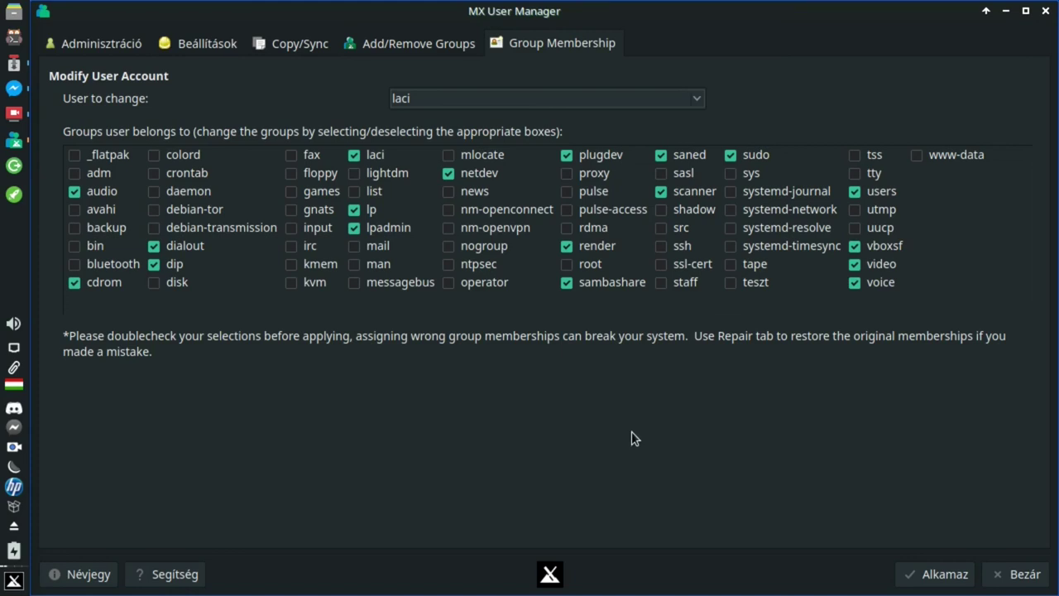
{"action": "left_click", "coordinate": [1046, 12]}
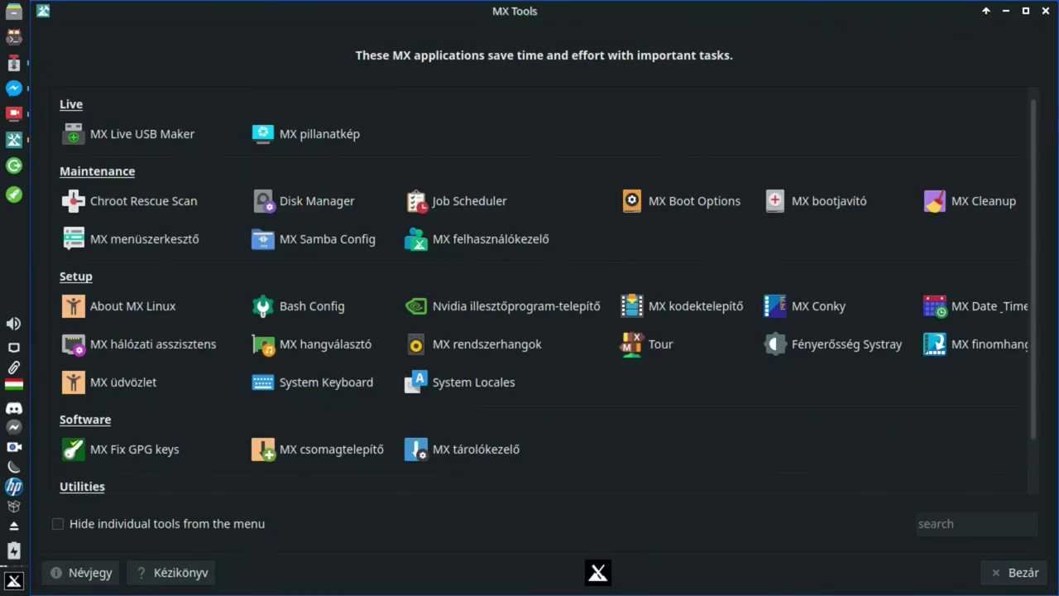